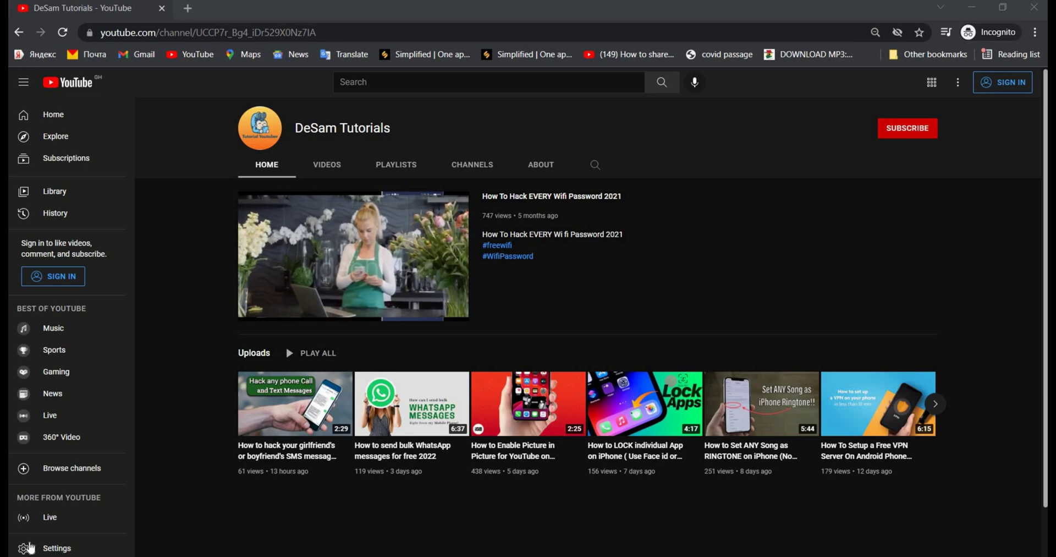
- Show the DeSam Tutorials channel's VIDEOS tab listing its uploads
{"action": "left_click", "coordinate": [323, 171]}
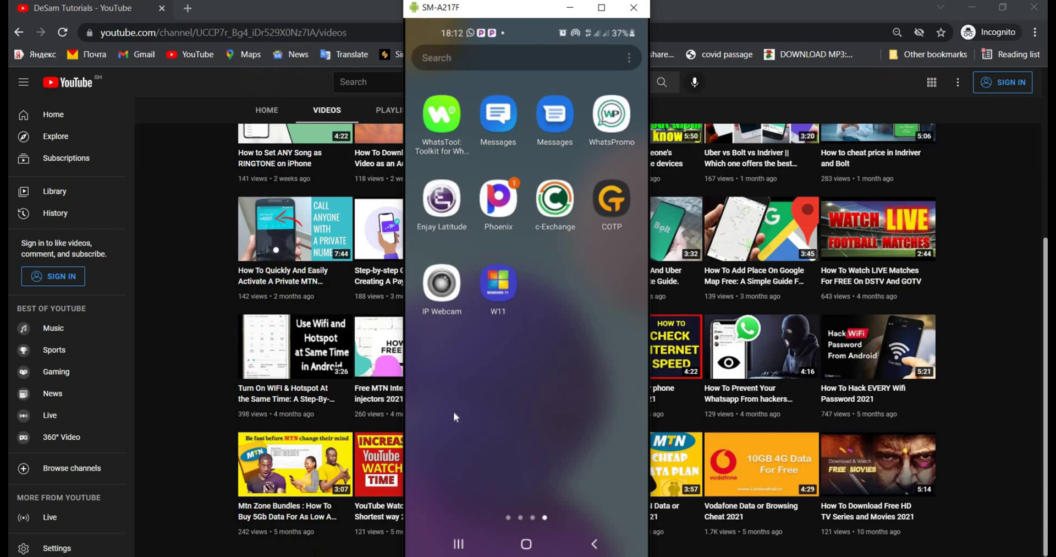
- On the phone, rerun the recent Windows 11 simulator Play Store search and open WIN 11 SIMULATOR's page
{"action": "left_click", "coordinate": [526, 543]}
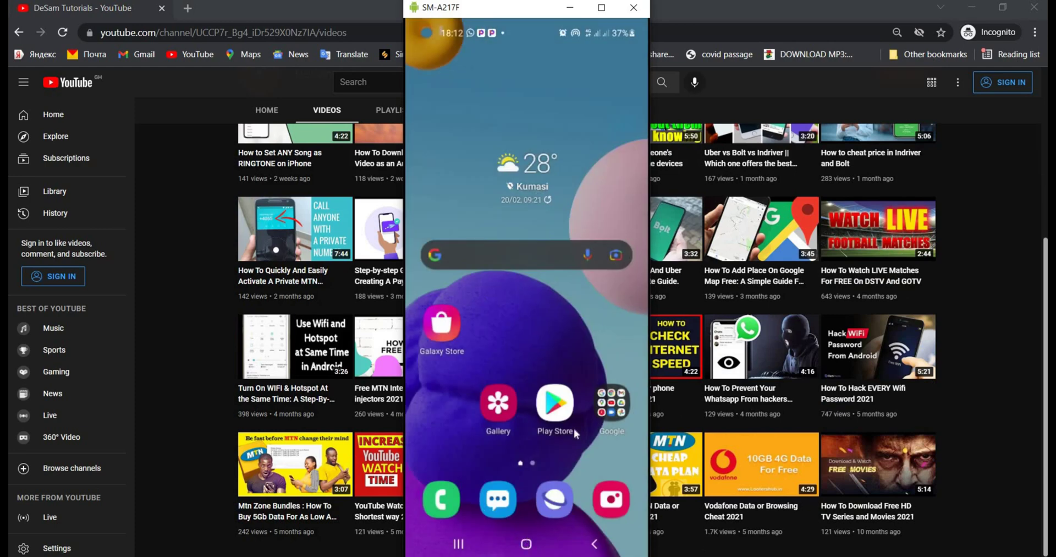
{"action": "left_click", "coordinate": [567, 414]}
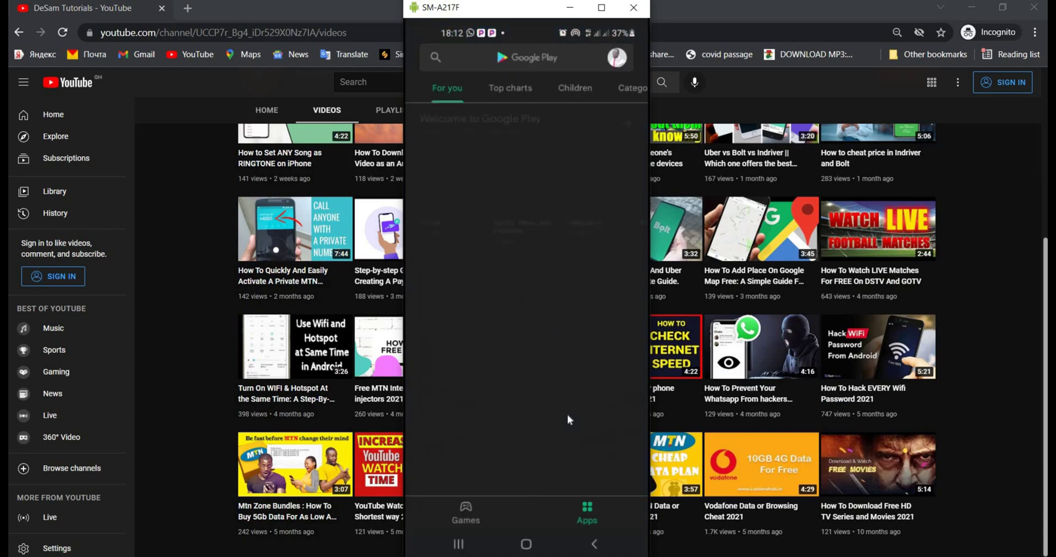
{"action": "left_click", "coordinate": [482, 60]}
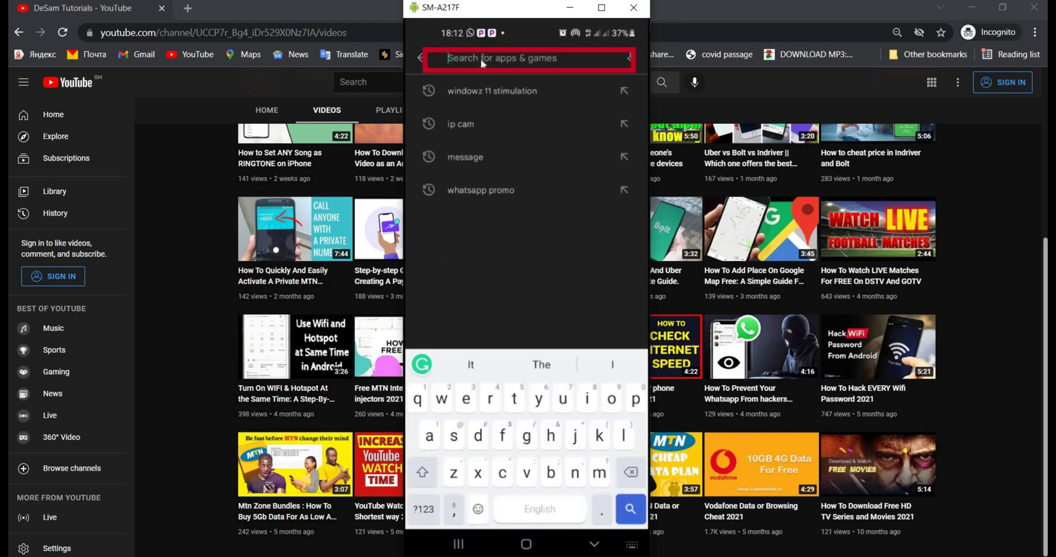
{"action": "left_click", "coordinate": [482, 91]}
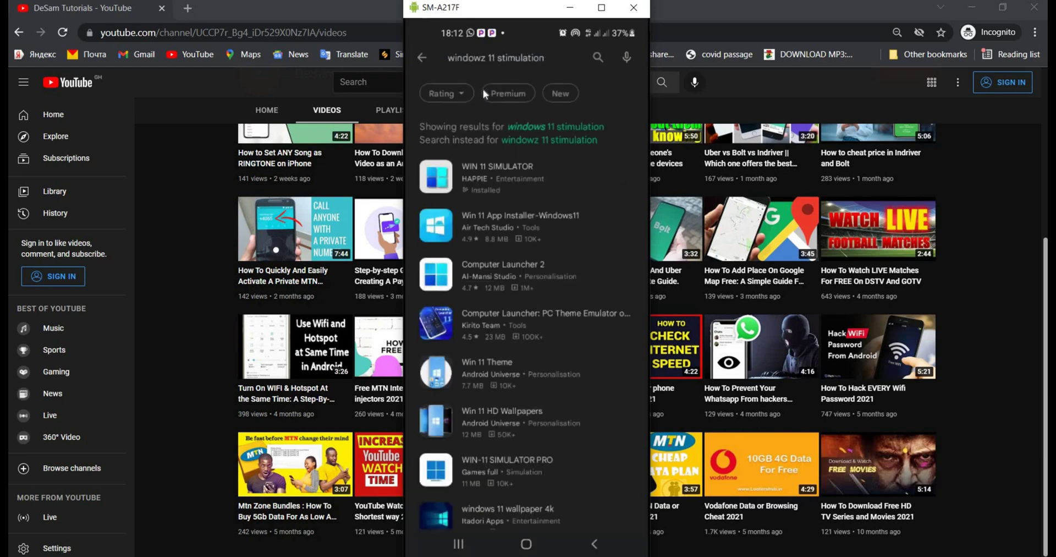
{"action": "left_click", "coordinate": [464, 163]}
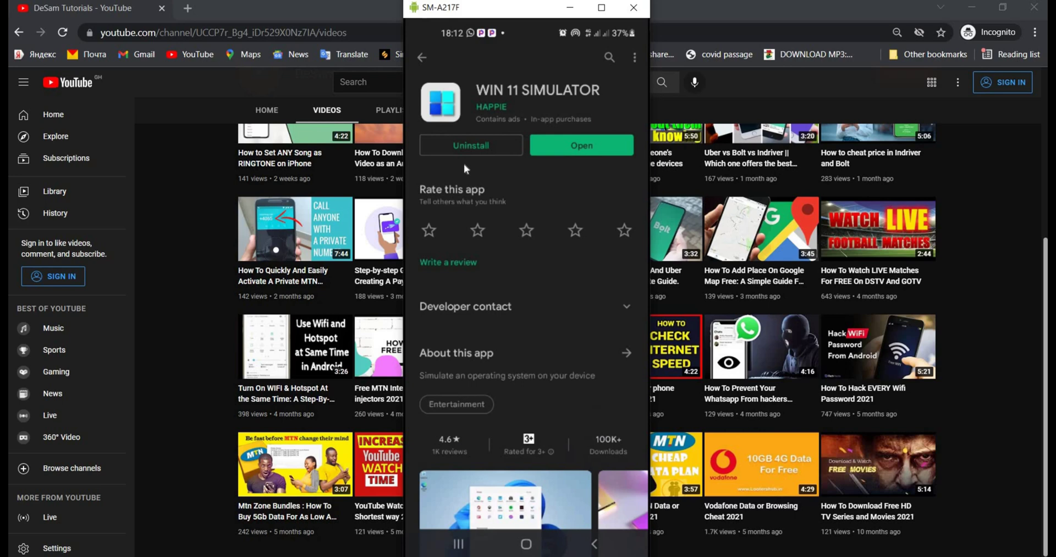
- Launch WIN 11 SIMULATOR, press Play, keep the default language and choose Install Now
{"action": "left_click", "coordinate": [552, 143]}
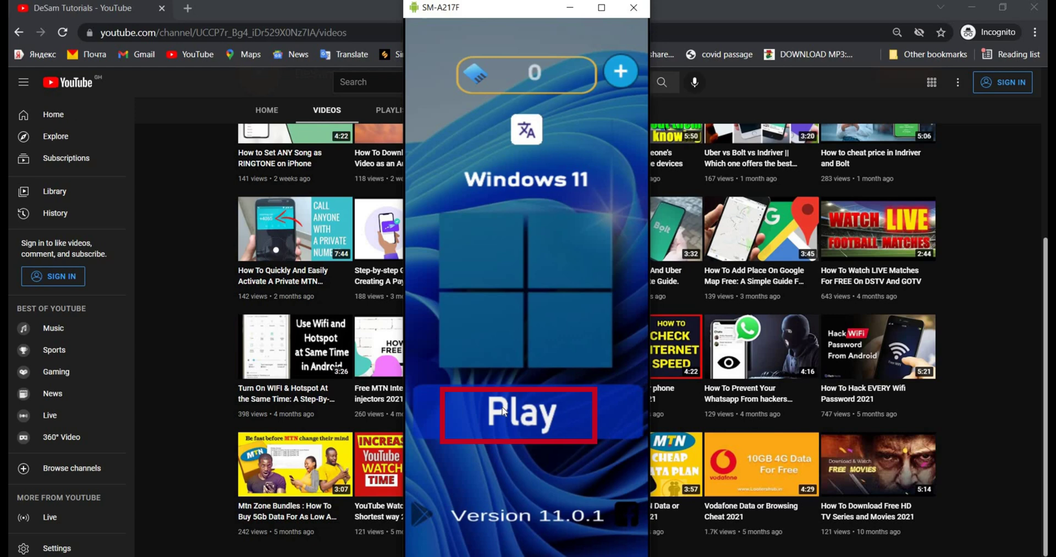
{"action": "left_click", "coordinate": [502, 410]}
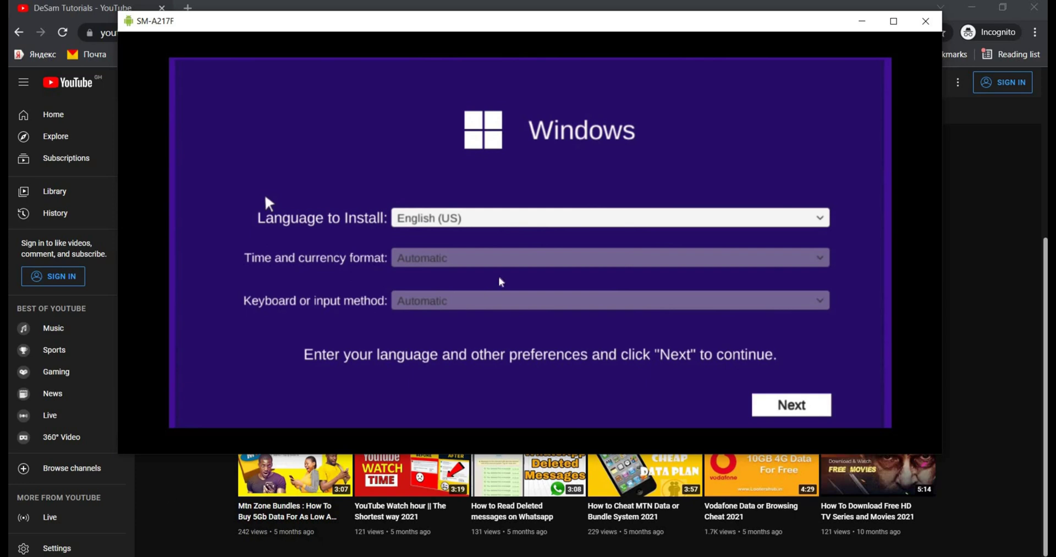
{"action": "left_click", "coordinate": [784, 407]}
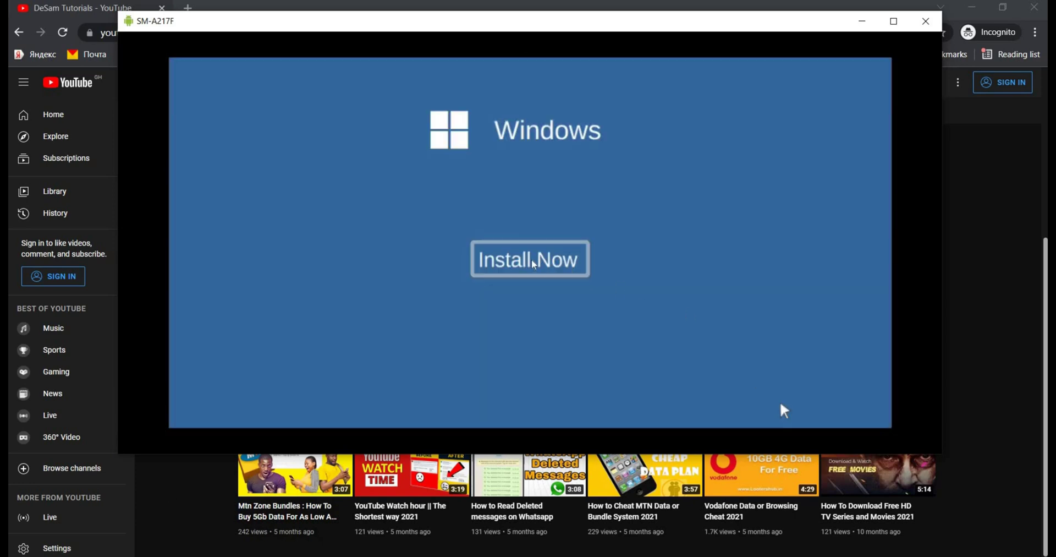
{"action": "left_click", "coordinate": [532, 264]}
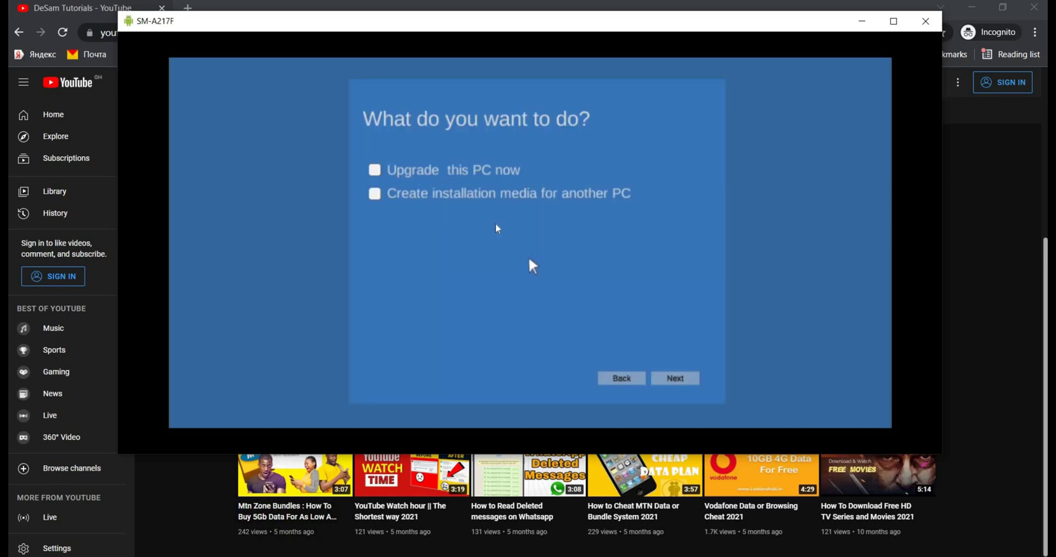
- Choose 'Upgrade this PC now', dismiss the 'No flash devices' popup, and continue the installation
{"action": "left_click", "coordinate": [375, 170]}
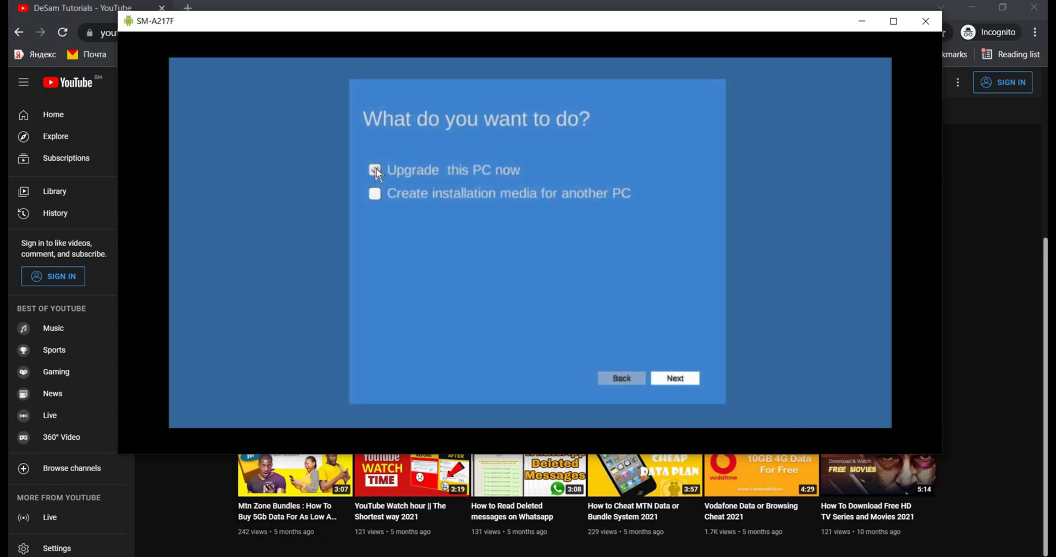
{"action": "left_click", "coordinate": [386, 196]}
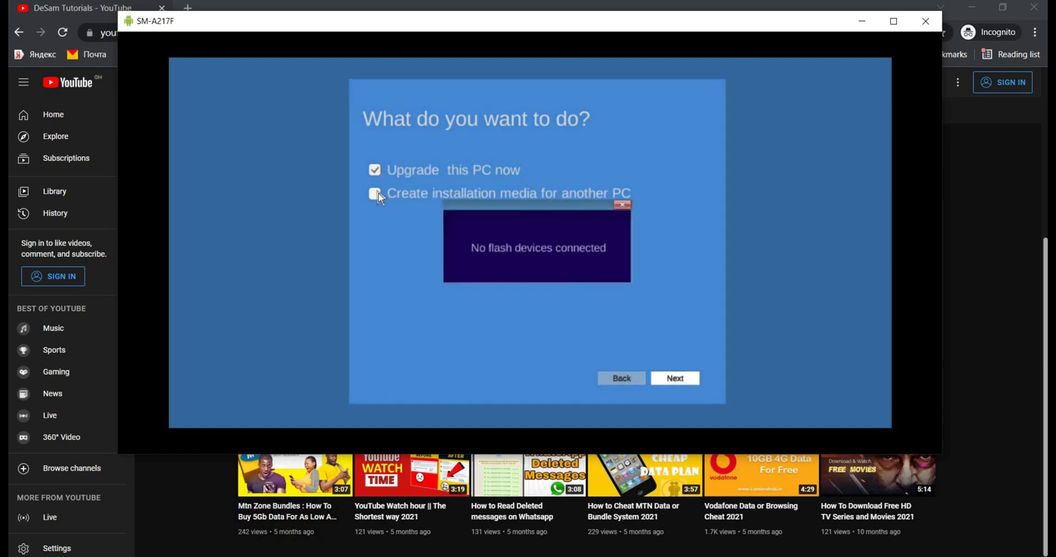
{"action": "left_click", "coordinate": [625, 206]}
{"action": "left_click", "coordinate": [677, 379]}
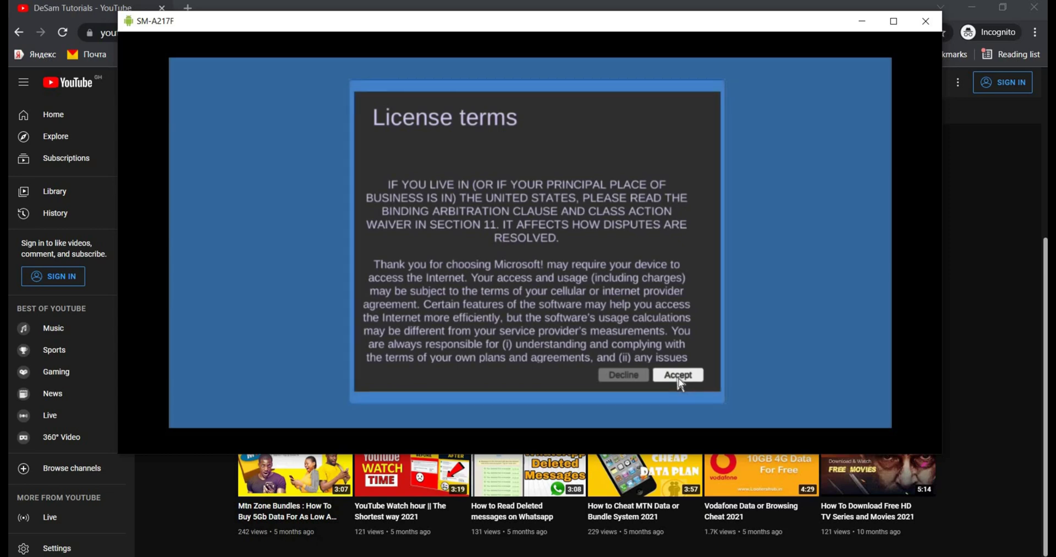
- Accept the license terms and name the PC 'Desam Pc'
{"action": "left_click", "coordinate": [679, 377]}
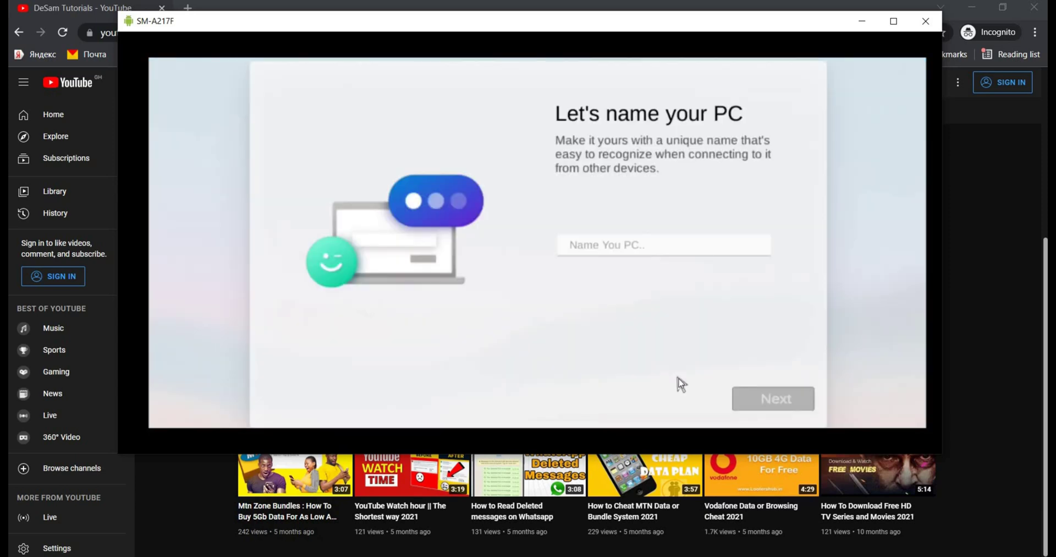
{"action": "left_click", "coordinate": [634, 248]}
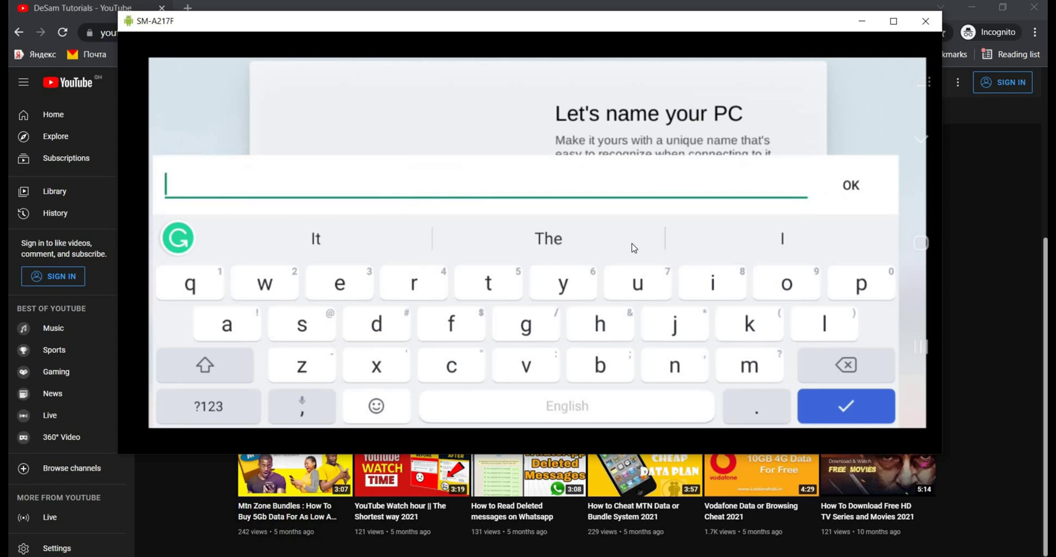
{"action": "type", "text": "Desam "}
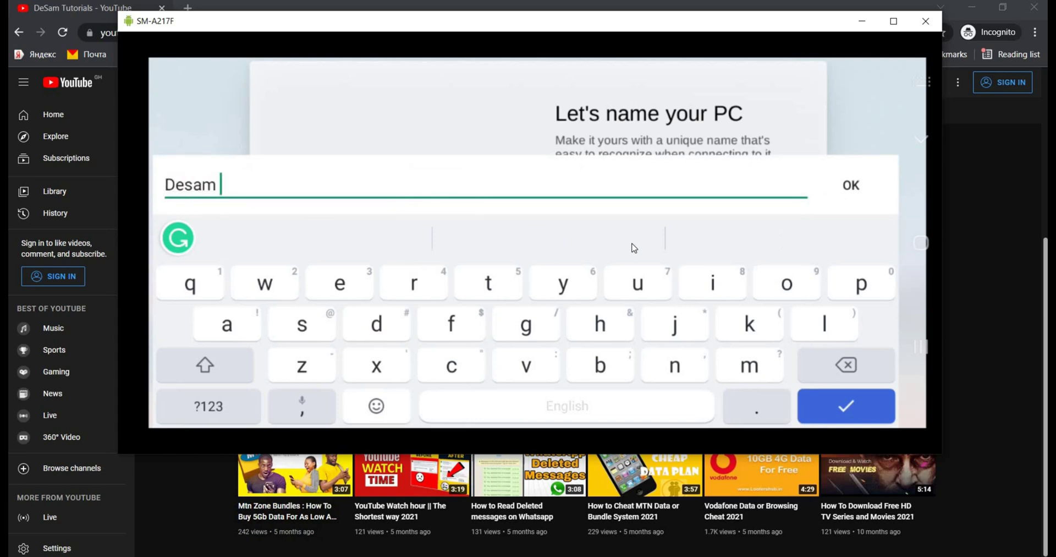
{"action": "type", "text": "Pc"}
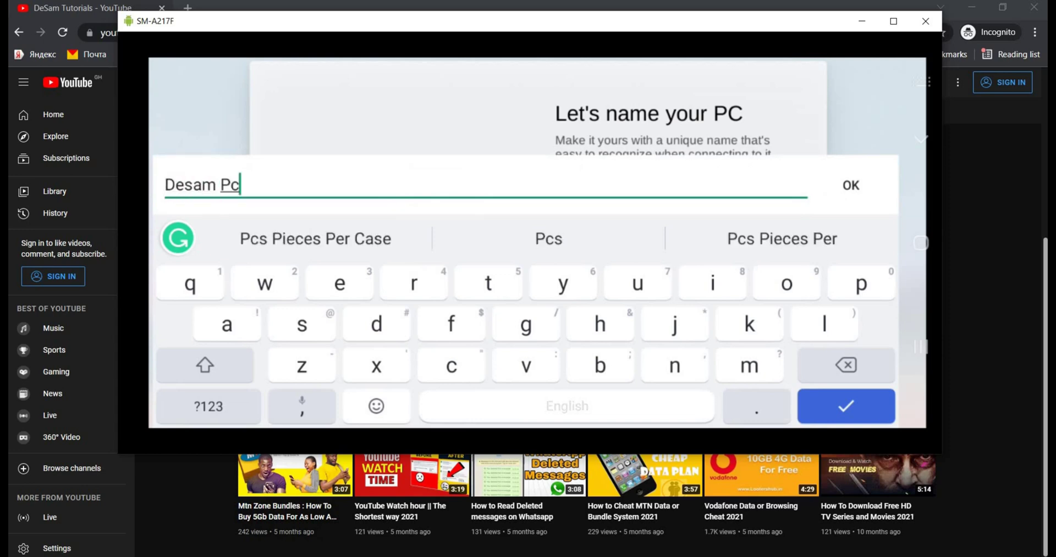
{"action": "left_click", "coordinate": [856, 197]}
{"action": "left_click", "coordinate": [783, 394]}
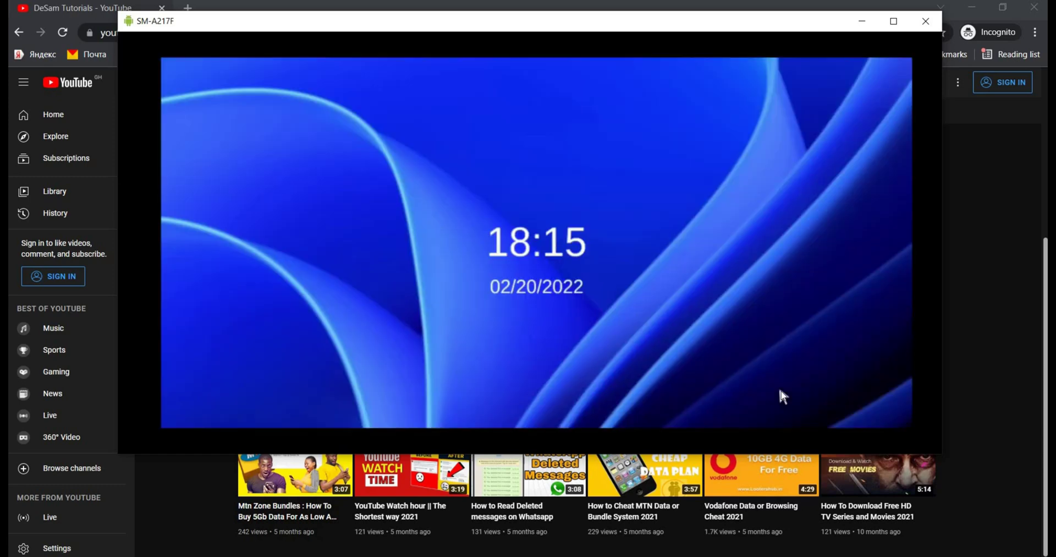
- Unlock to the desktop, open and close quick settings, then open the Start menu
{"action": "left_click", "coordinate": [779, 389]}
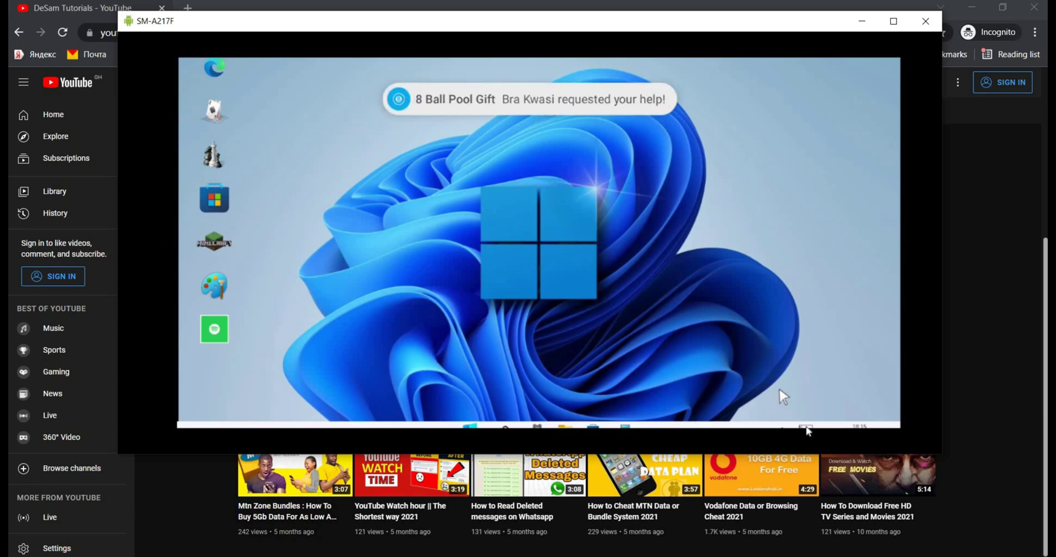
{"action": "left_click", "coordinate": [806, 428]}
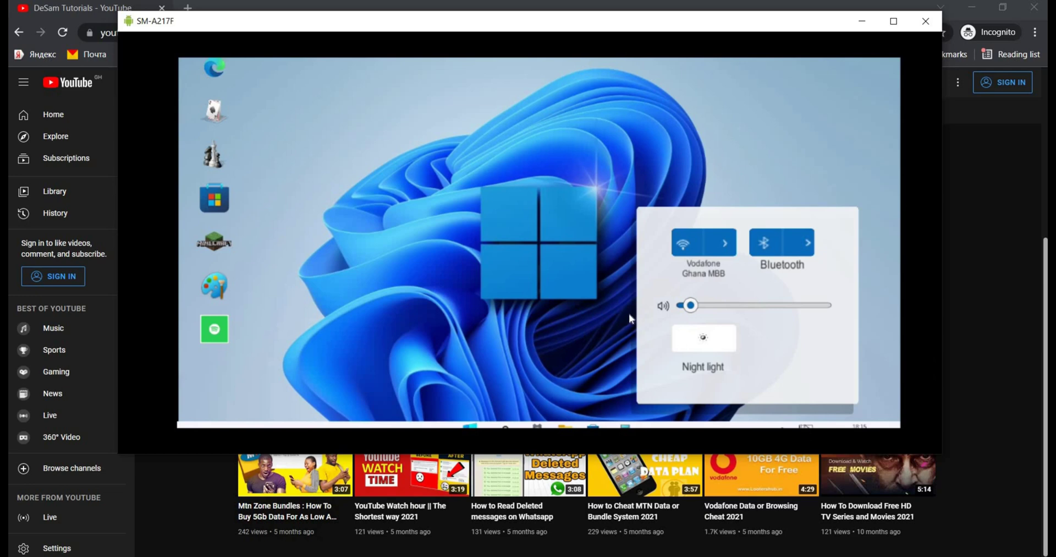
{"action": "left_click", "coordinate": [629, 317]}
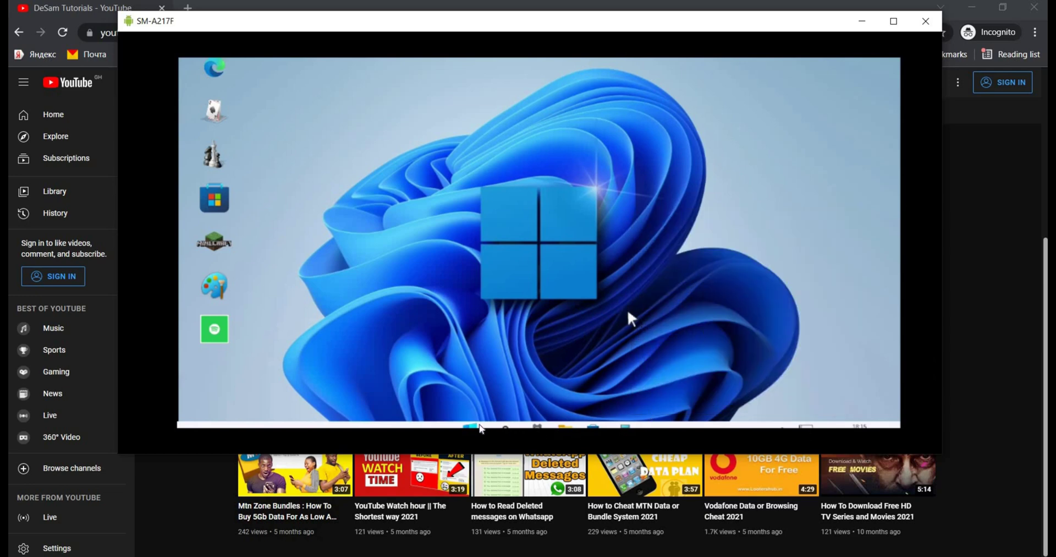
{"action": "left_click", "coordinate": [477, 426]}
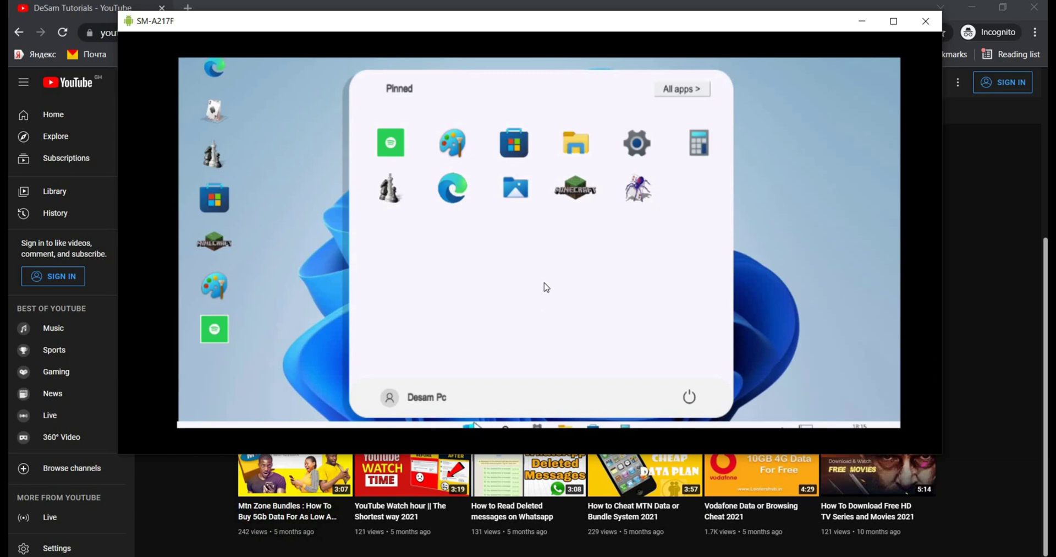